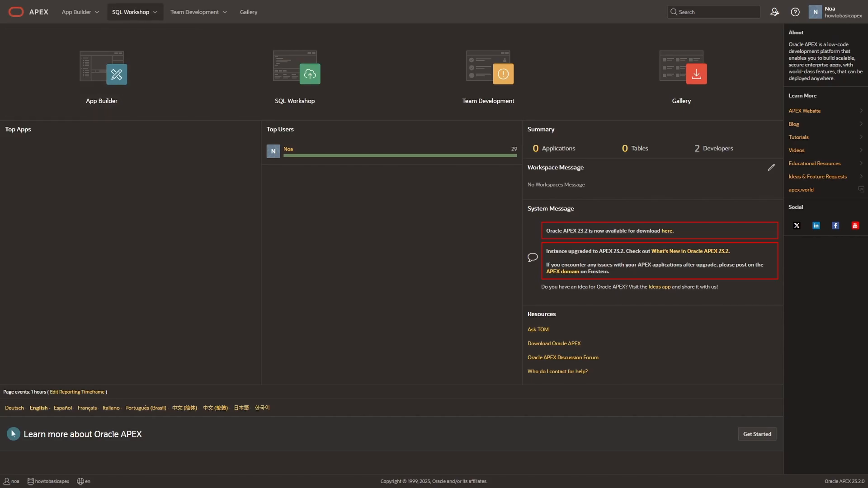
# Open the Object Browser in SQL Workshop and start creating a new table
pyautogui.click(128, 14)
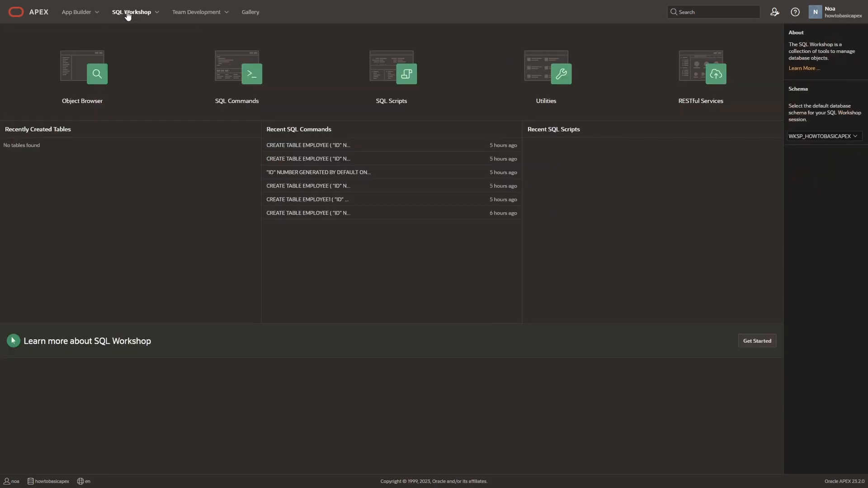
pyautogui.click(100, 68)
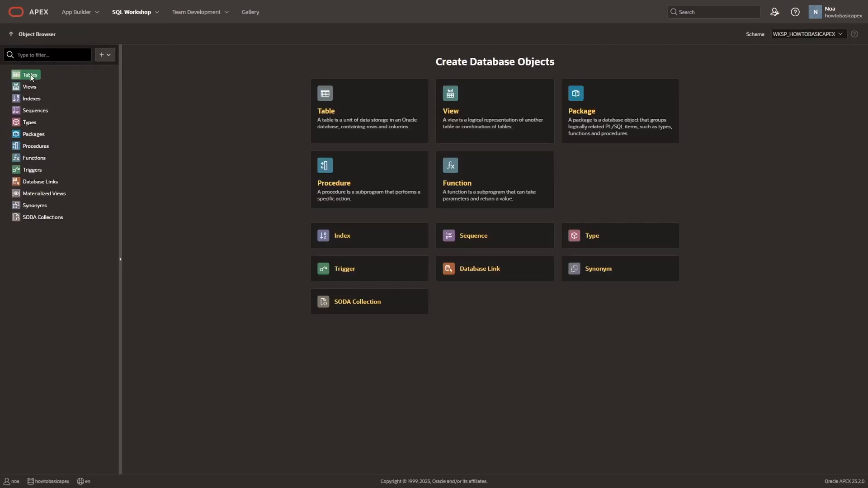
pyautogui.rightClick(32, 78)
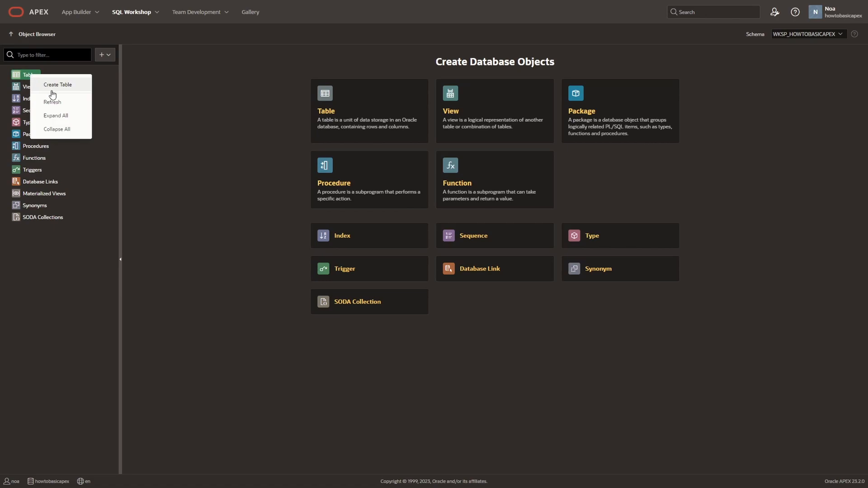
pyautogui.click(108, 56)
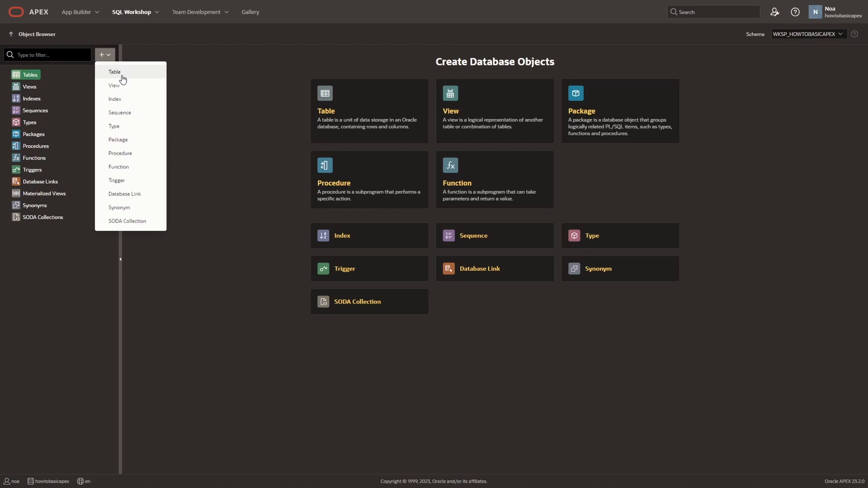
pyautogui.click(122, 78)
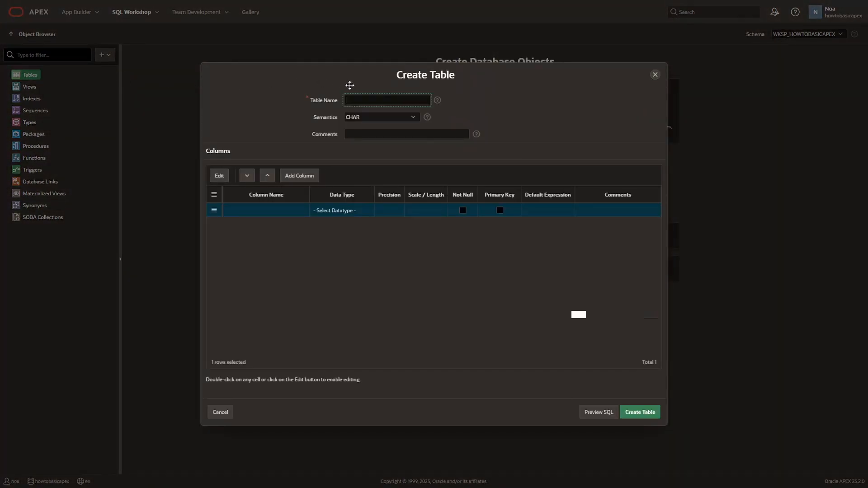
# Name the new table EMPLOYEE, using CHAR semantics
pyautogui.write('EMPLOYEE')
pyautogui.click(411, 118)
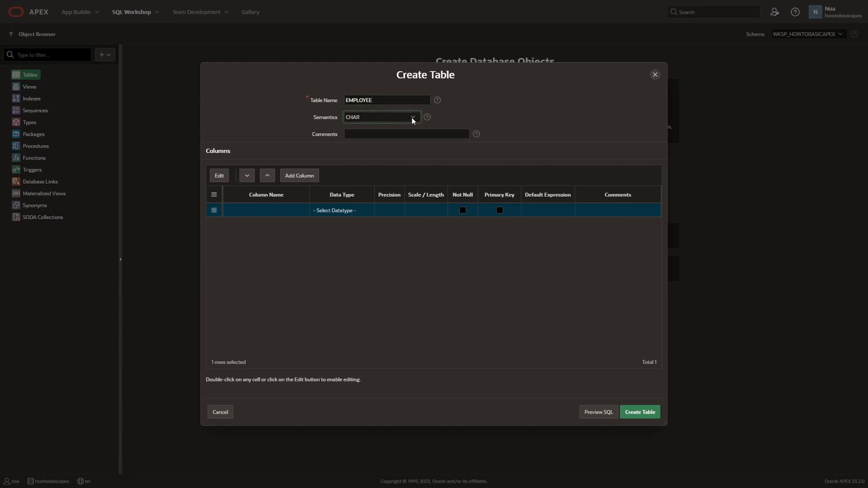
pyautogui.click(458, 126)
pyautogui.click(440, 132)
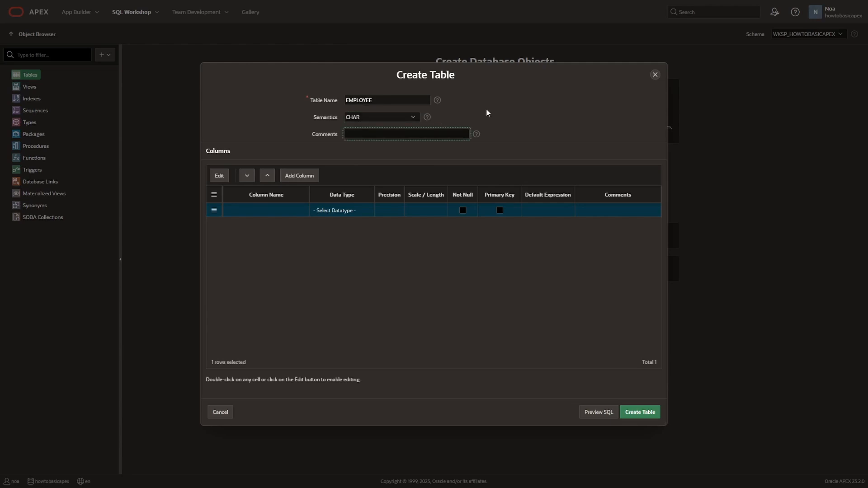
pyautogui.click(486, 109)
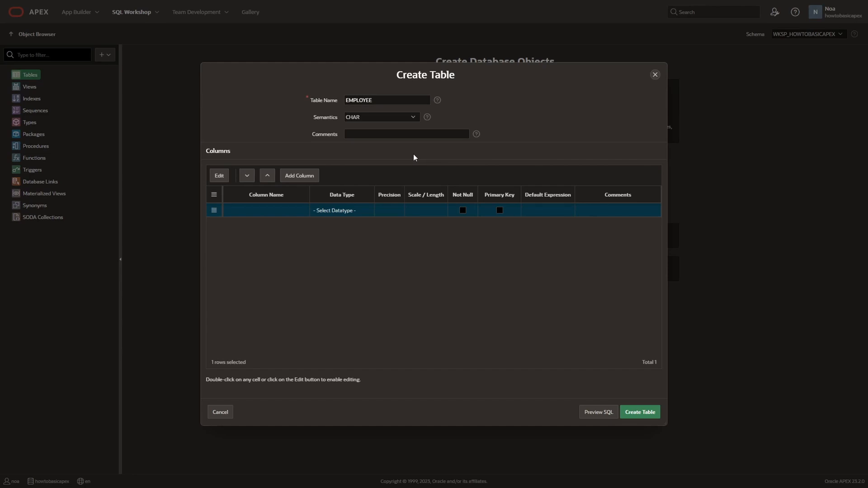
pyautogui.click(382, 139)
pyautogui.write('1.123')
pyautogui.hotkey('ctrl', 'a')
pyautogui.press('BackSpace')
pyautogui.click(406, 173)
# Add three more empty column rows to the EMPLOYEE table definition
pyautogui.click(298, 178)
pyautogui.click(298, 178)
pyautogui.click(298, 178)
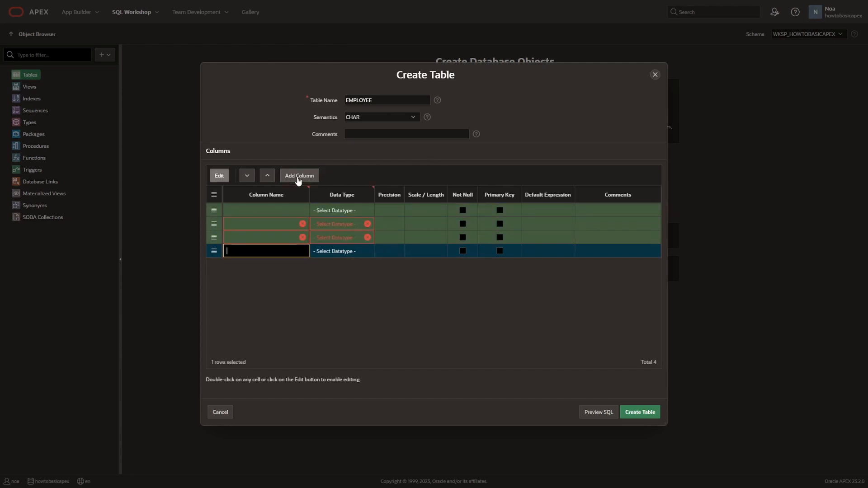
# Define the first column as EMP_ID with data type NUMBER, marked as not null and primary key
pyautogui.click(286, 210)
pyautogui.write('EMP_')
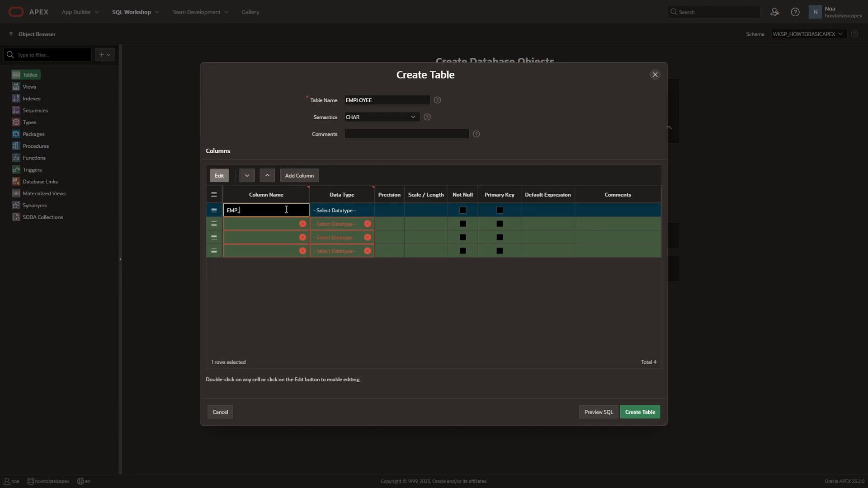
pyautogui.write('ID')
pyautogui.press('Tab')
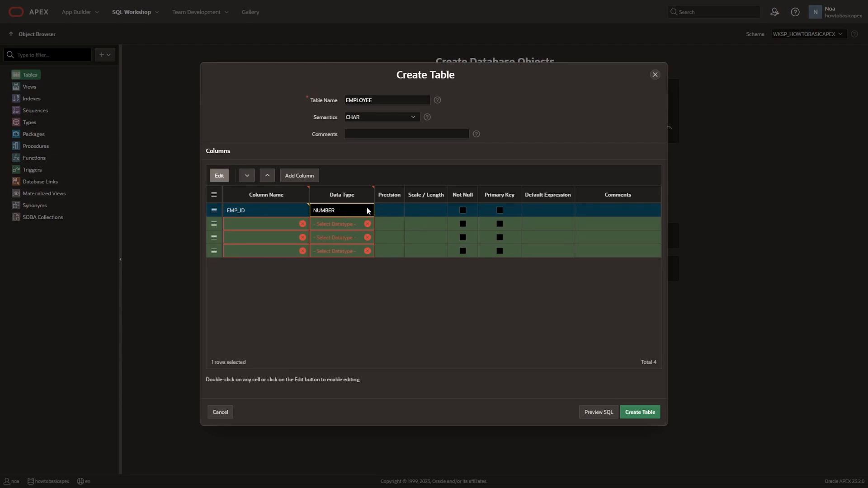
pyautogui.click(461, 212)
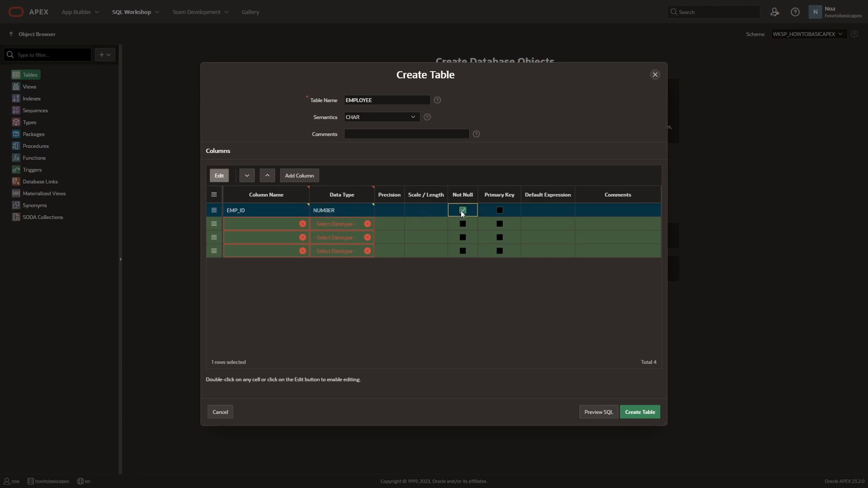
pyautogui.click(499, 211)
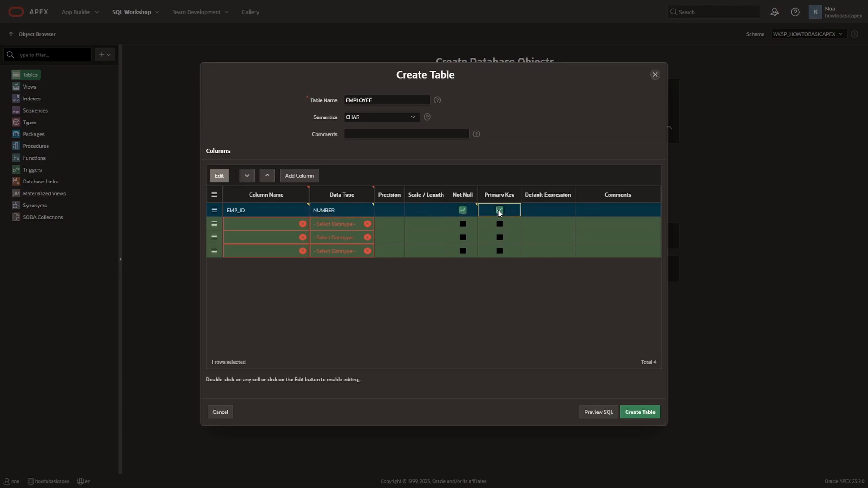
# Define the second column as FIRST_NAME with data type VARCHAR2 and length 50, marked as not null
pyautogui.click(250, 224)
pyautogui.write('FIRS')
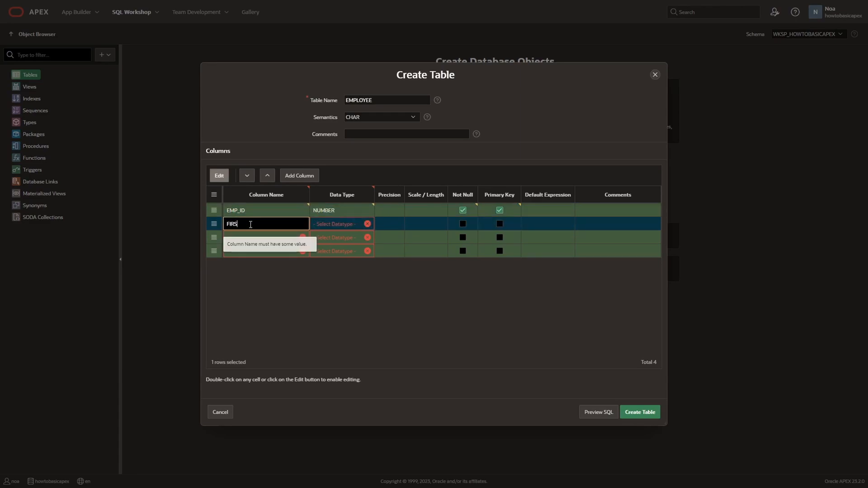
pyautogui.write('T_NAME')
pyautogui.press('Tab')
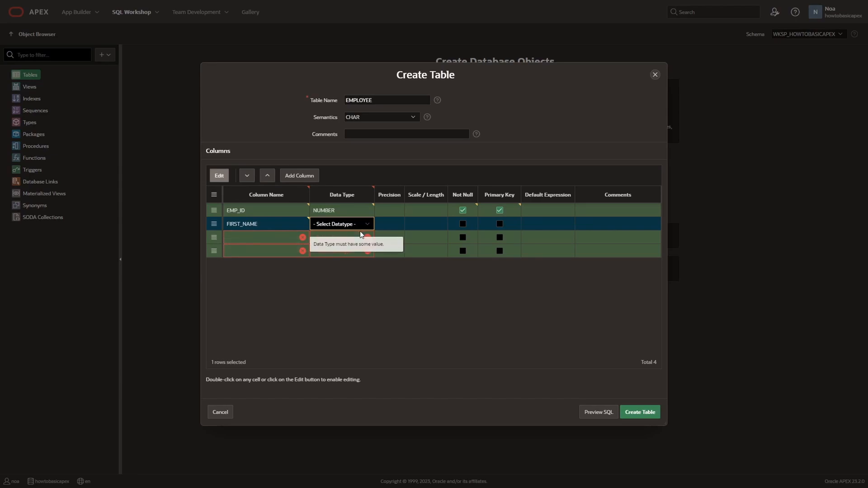
pyautogui.press('v')
pyautogui.click(418, 223)
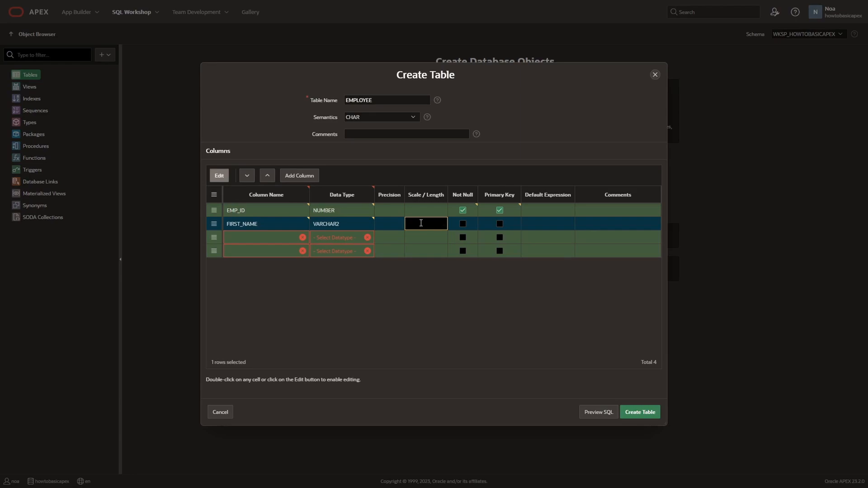
pyautogui.write('50')
pyautogui.press('Tab')
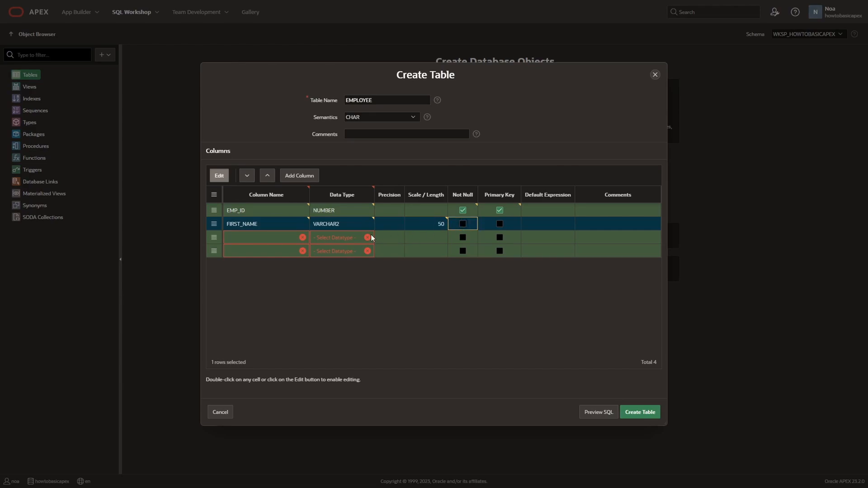
# Define the third column as LAST_NAME with data type VARCHAR2 and length 50, marked as not null
pyautogui.click(254, 237)
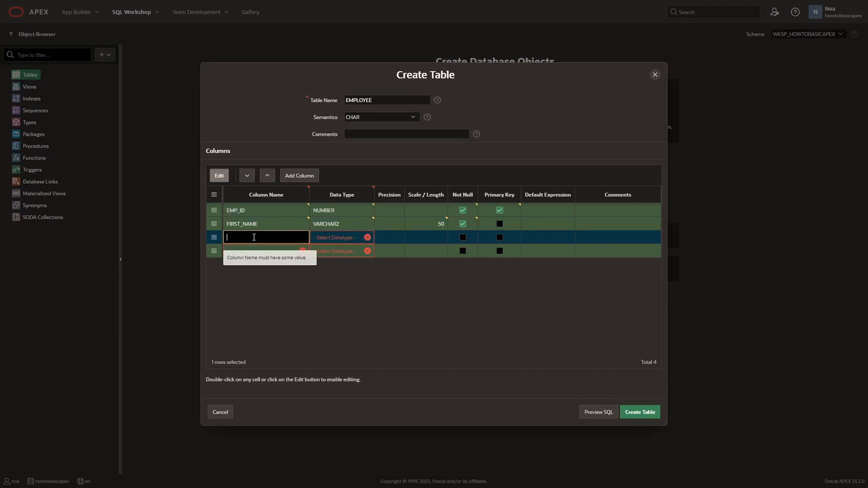
pyautogui.write('LAST_NAME')
pyautogui.press('Tab')
pyautogui.press('v')
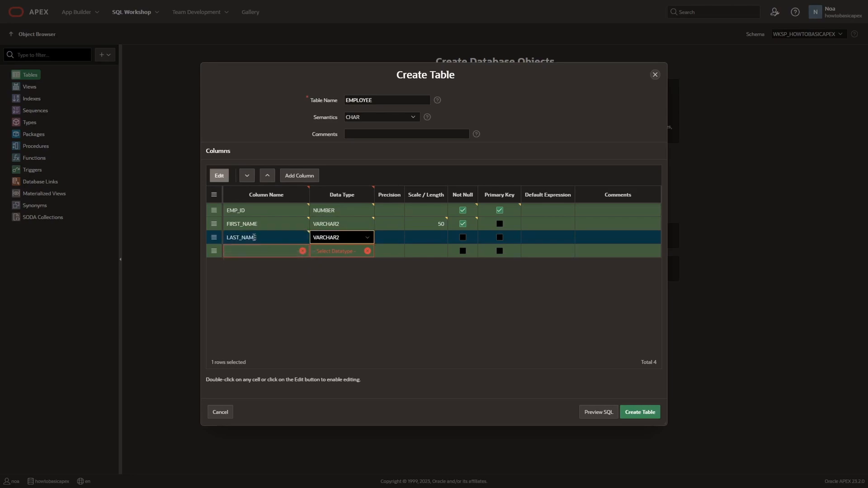
pyautogui.press('Tab')
pyautogui.press('Tab')
pyautogui.write('50')
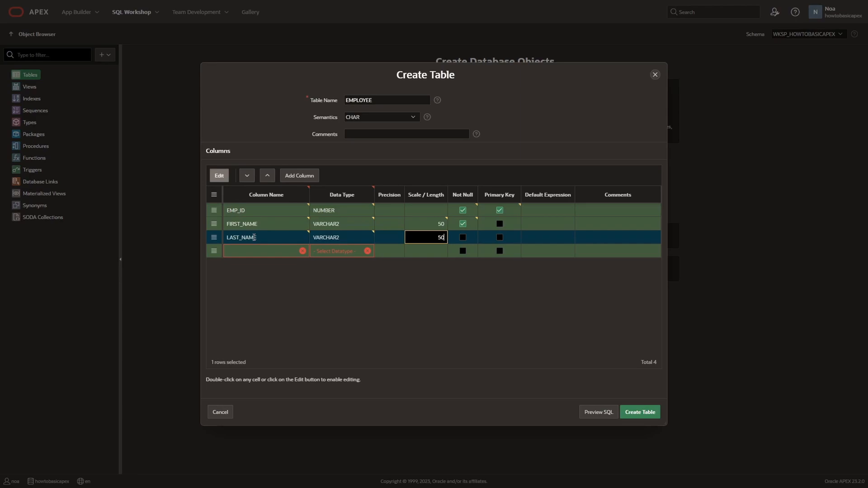
pyautogui.click(463, 238)
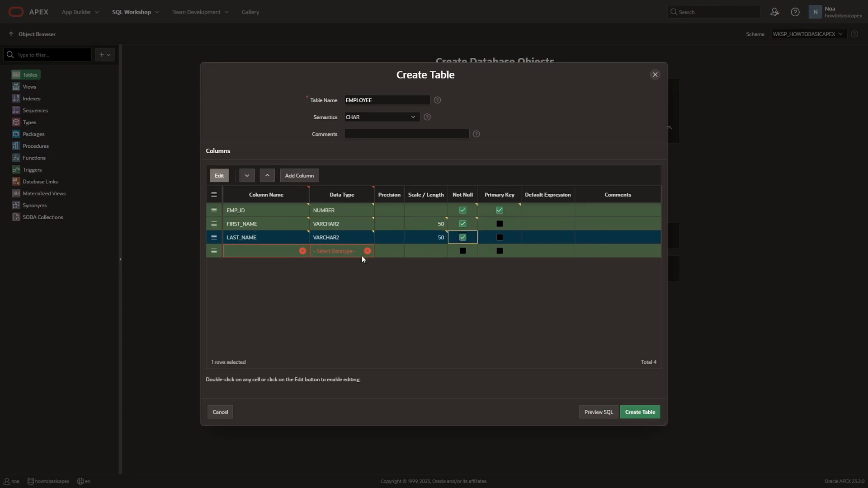
# Define the fourth column as HIRE_DATE with data type DATE, marked as not null, and create the table
pyautogui.click(253, 252)
pyautogui.write('H')
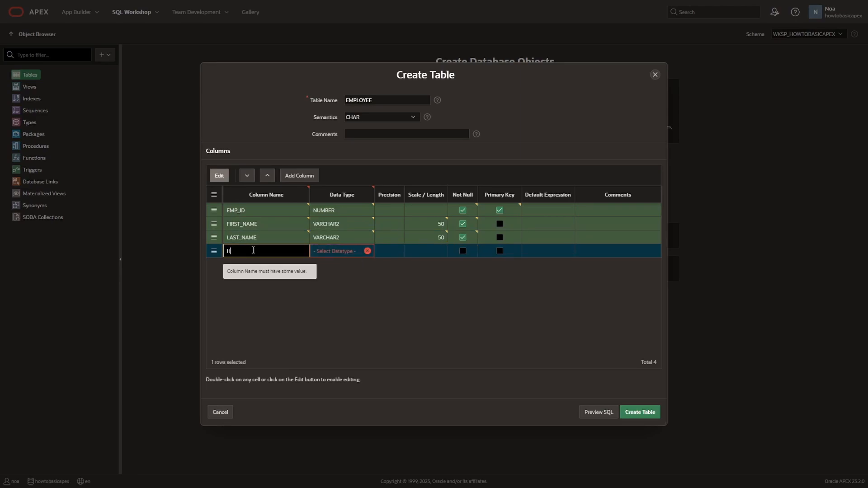
pyautogui.write('IRE_DATE')
pyautogui.click(334, 252)
pyautogui.press('d')
pyautogui.click(447, 266)
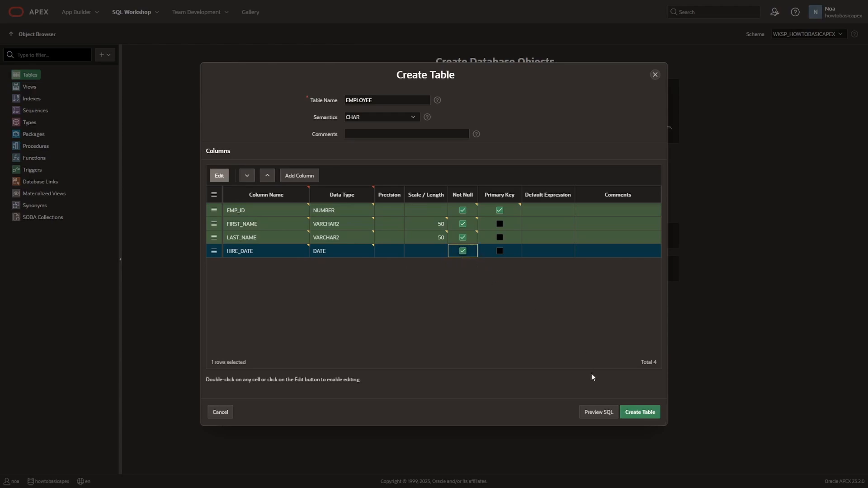
pyautogui.click(643, 411)
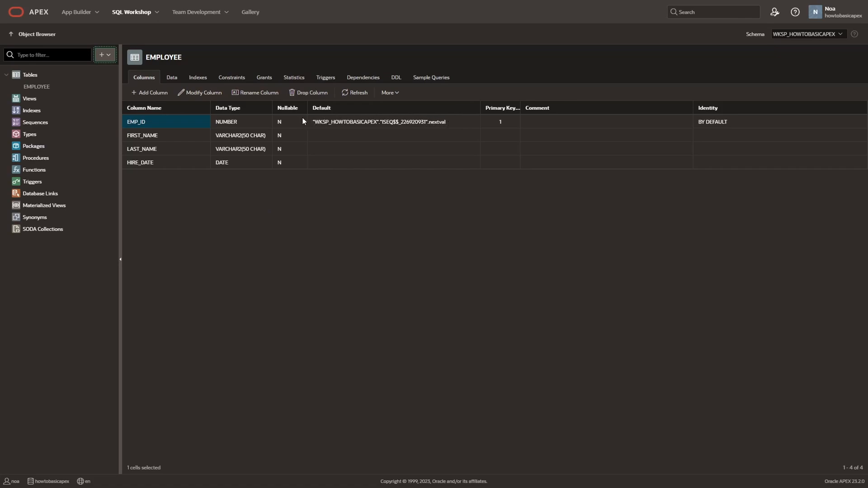
# Copy the complete DDL script of the EMPLOYEE table
pyautogui.click(448, 123)
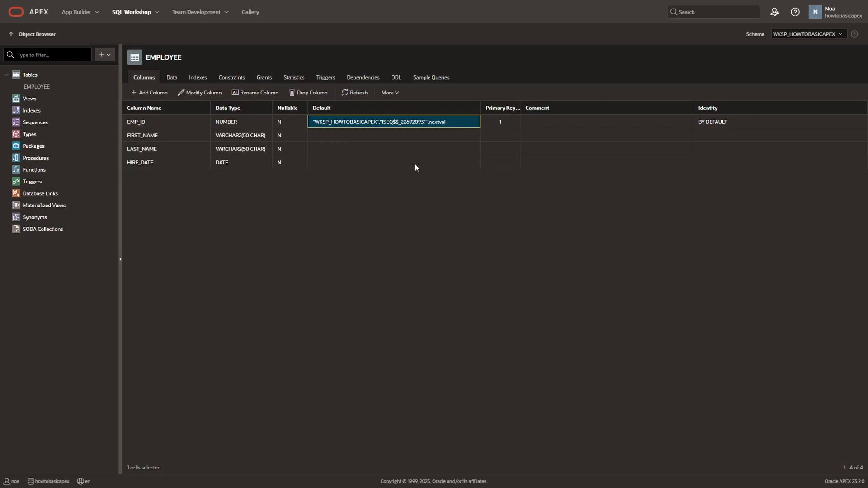
pyautogui.click(396, 77)
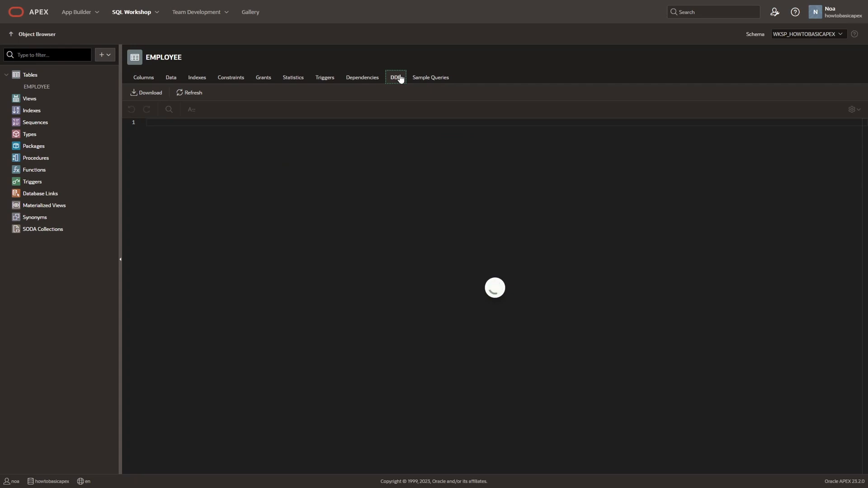
pyautogui.click(314, 200)
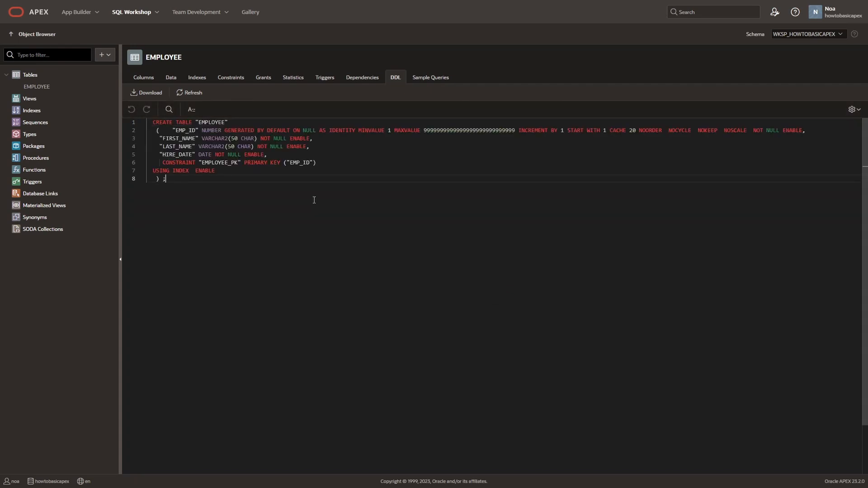
pyautogui.hotkey('ctrl', 'a')
pyautogui.hotkey('ctrl', 'c')
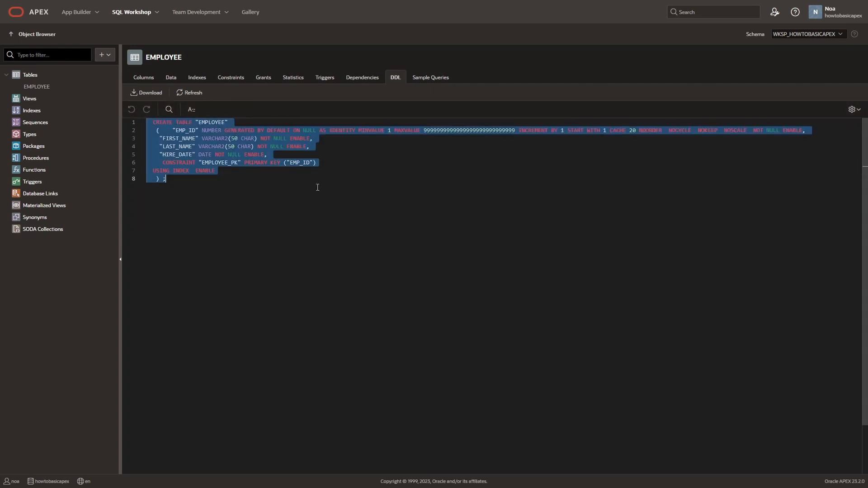
pyautogui.click(317, 187)
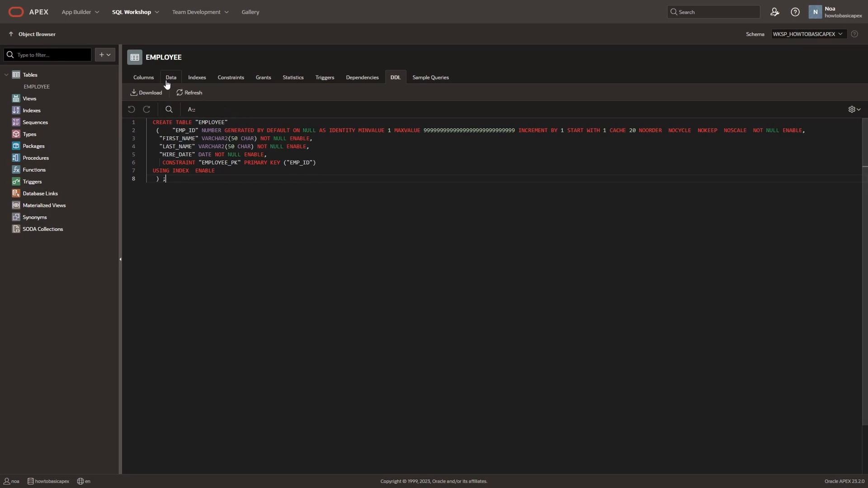
# Drop the EMPLOYEE table without cascading constraints
pyautogui.click(152, 80)
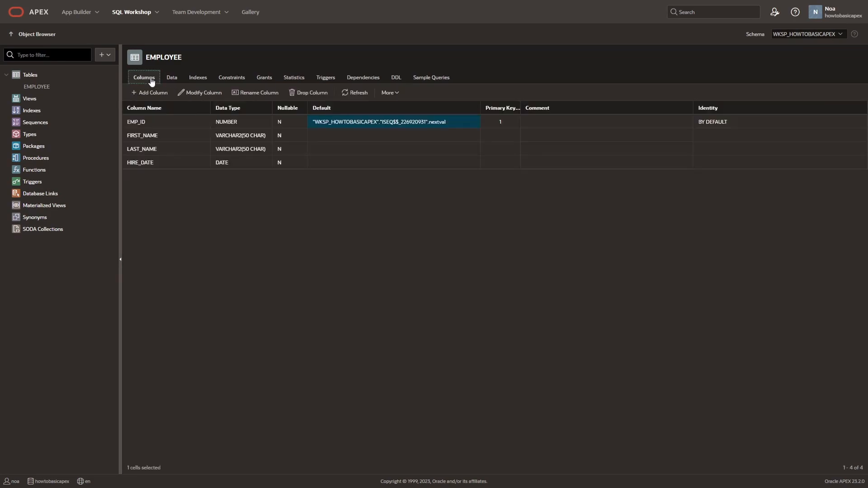
pyautogui.click(388, 92)
pyautogui.click(402, 135)
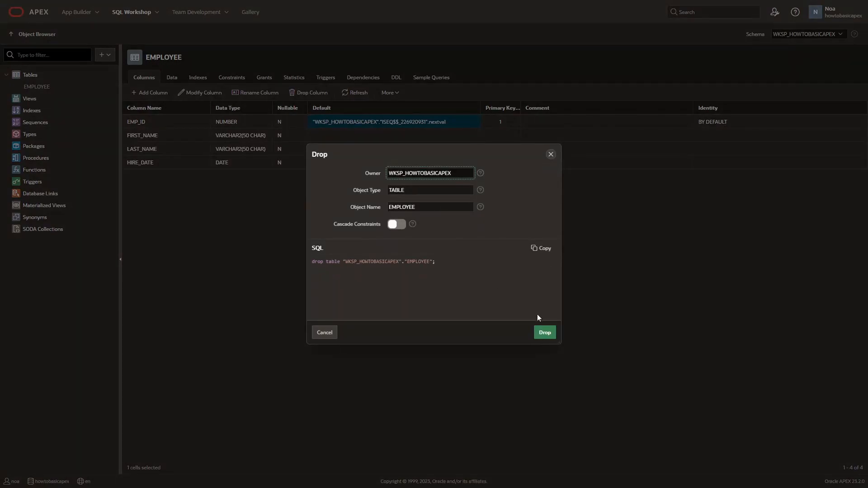
pyautogui.click(545, 333)
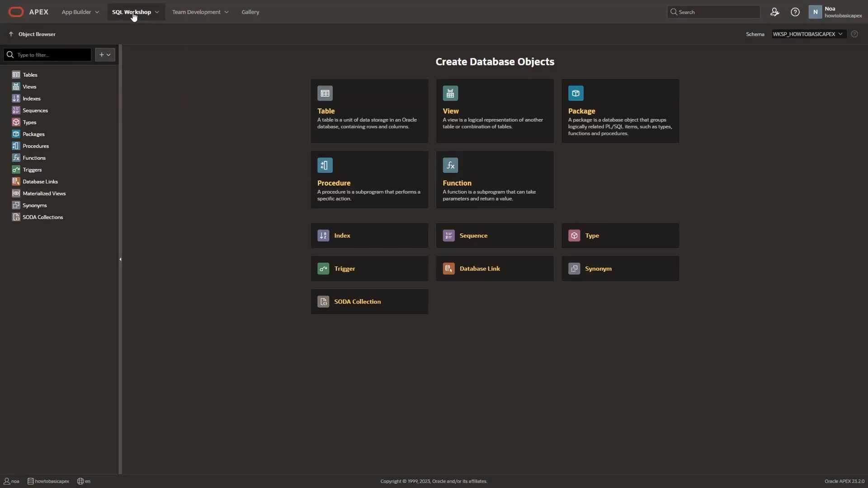
# Open SQL Commands in SQL Workshop and paste the copied CREATE TABLE script into the editor
pyautogui.click(133, 14)
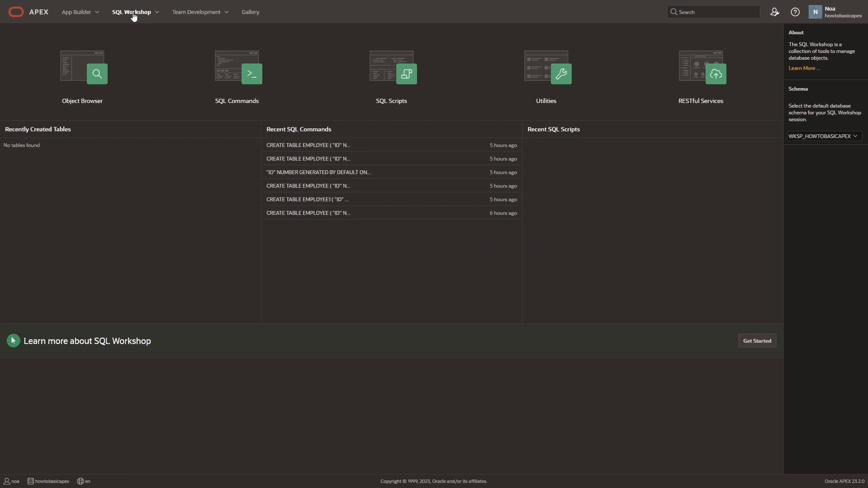
pyautogui.click(227, 61)
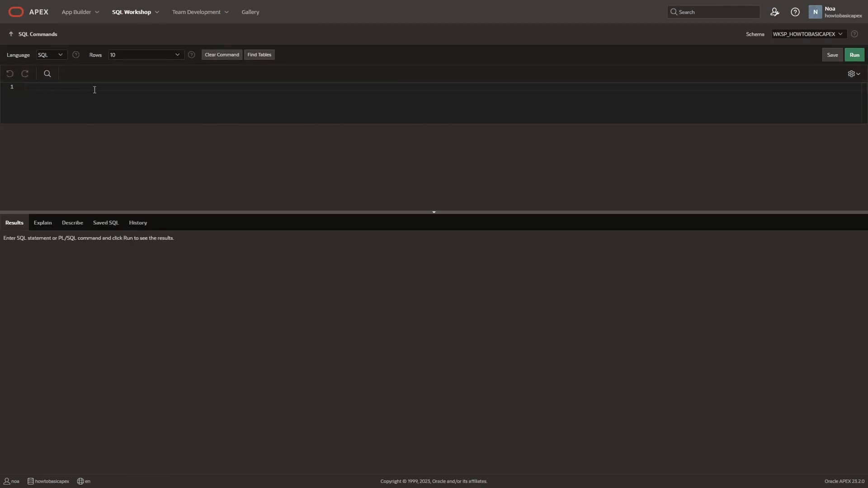
pyautogui.hotkey('ctrl', 'v')
# Remove the double quotes around the table name EMPLOYEE in the first line of the CREATE TABLE statement
pyautogui.click(118, 87)
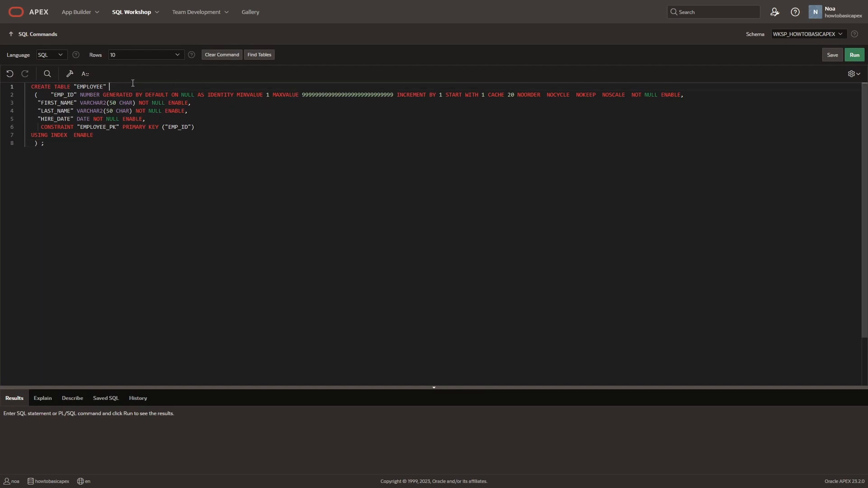
pyautogui.press('BackSpace')
pyautogui.press('Left')
pyautogui.press('BackSpace')
# Run the CREATE TABLE statement and open the data view of the new EMPLOYEE table in the Object Browser
pyautogui.click(855, 55)
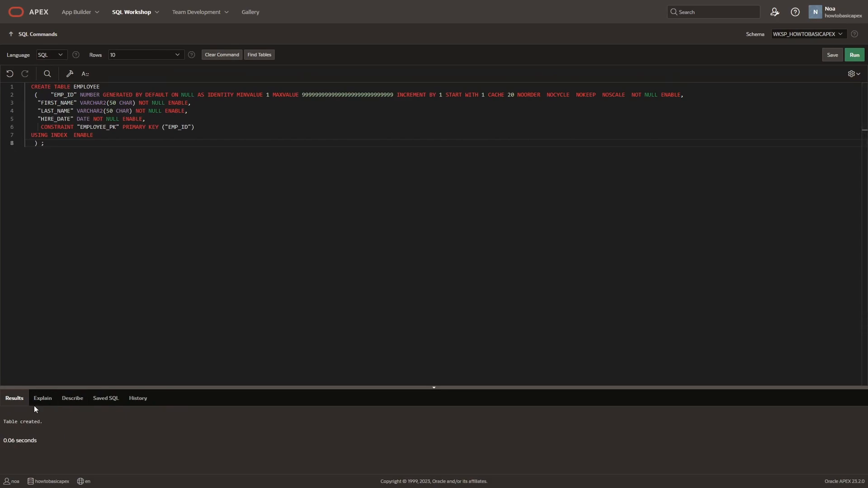
pyautogui.click(134, 13)
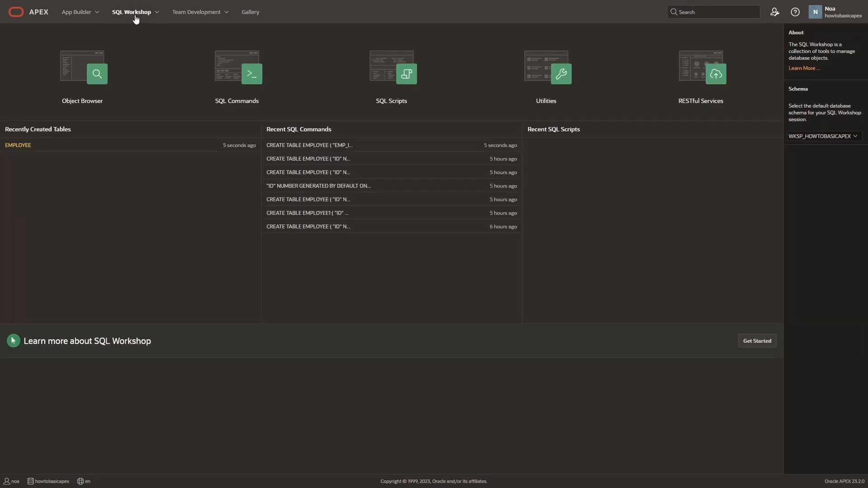
pyautogui.click(20, 146)
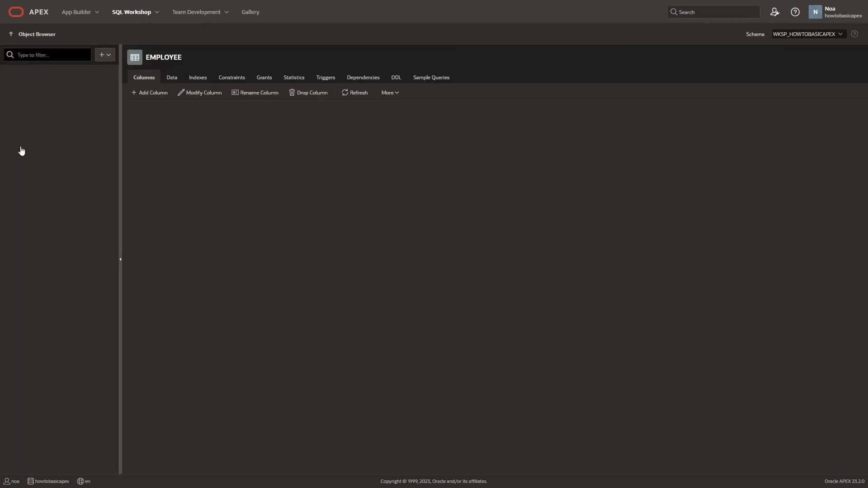
pyautogui.click(171, 79)
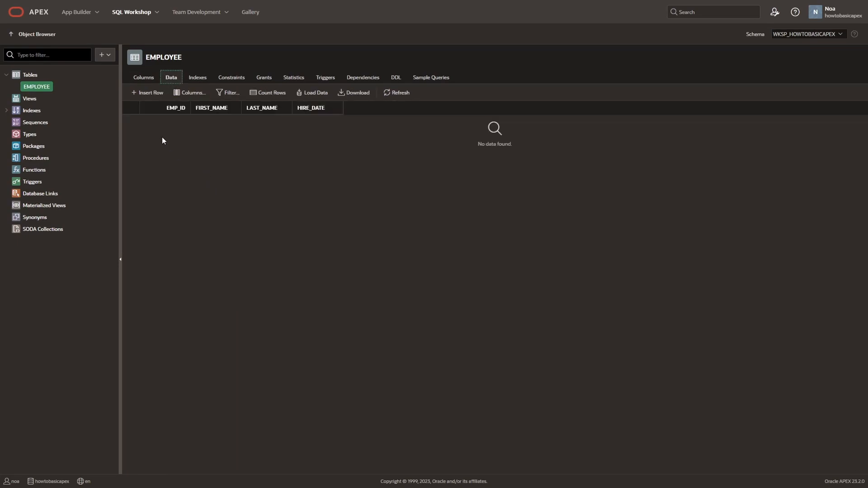
# Insert an EMPLOYEE row with EMP_ID left blank, the employee's first and last name, and hire date 10/10/2000
pyautogui.click(152, 94)
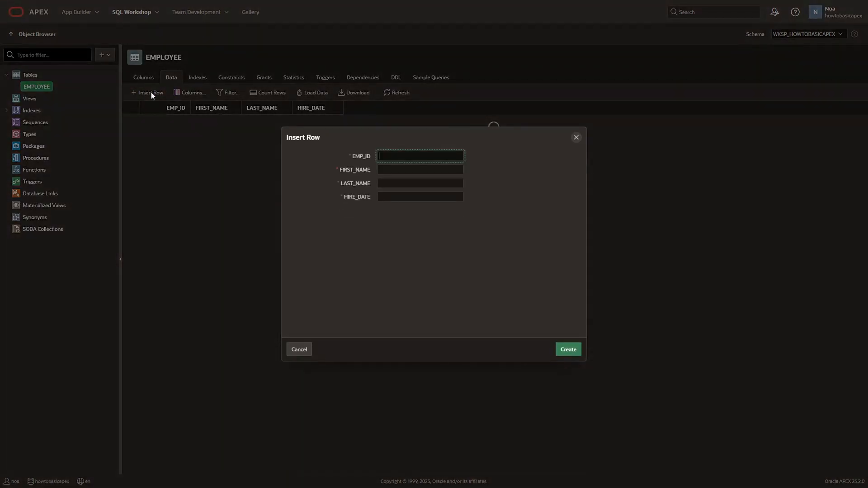
pyautogui.press('Tab')
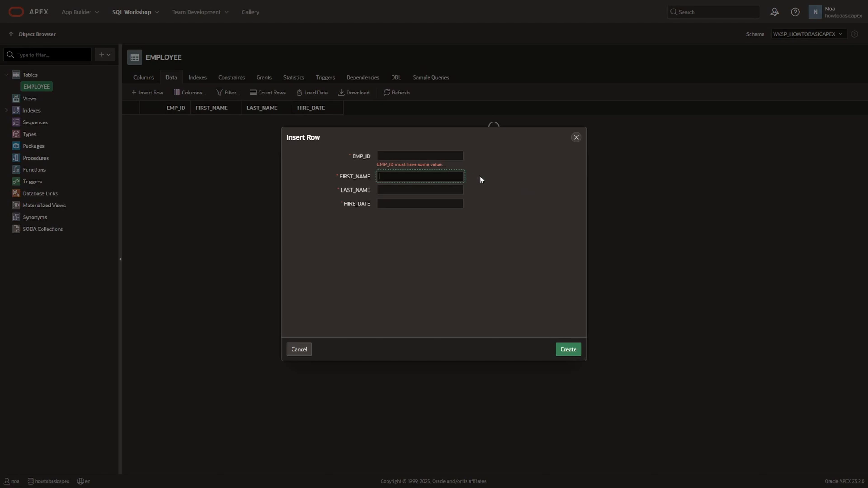
pyautogui.write('john')
pyautogui.press('Tab')
pyautogui.write('doe')
pyautogui.press('Tab')
pyautogui.write('10/10')
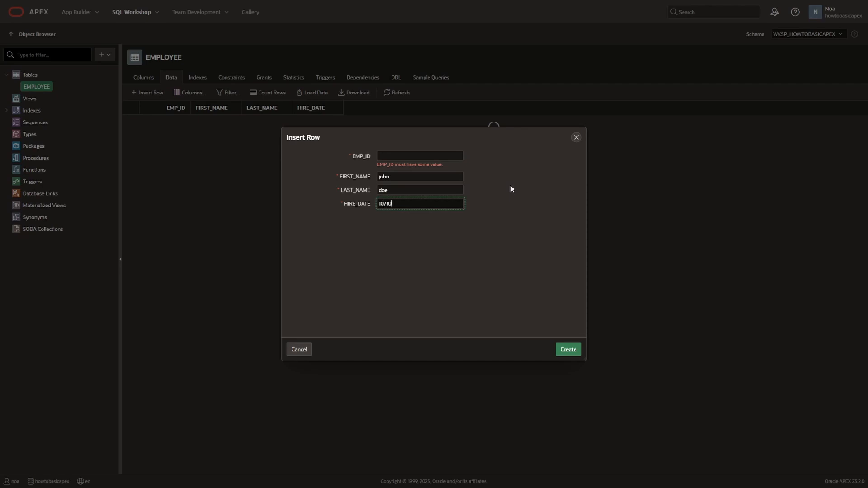
pyautogui.write('/2000')
pyautogui.click(571, 354)
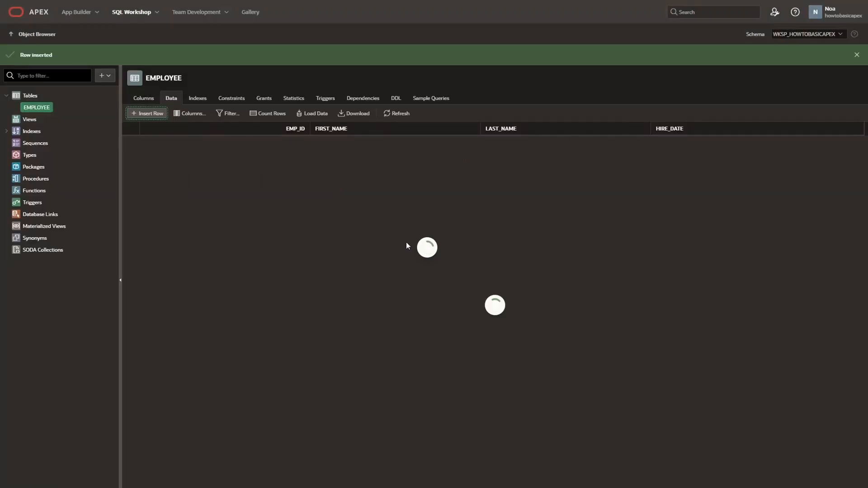